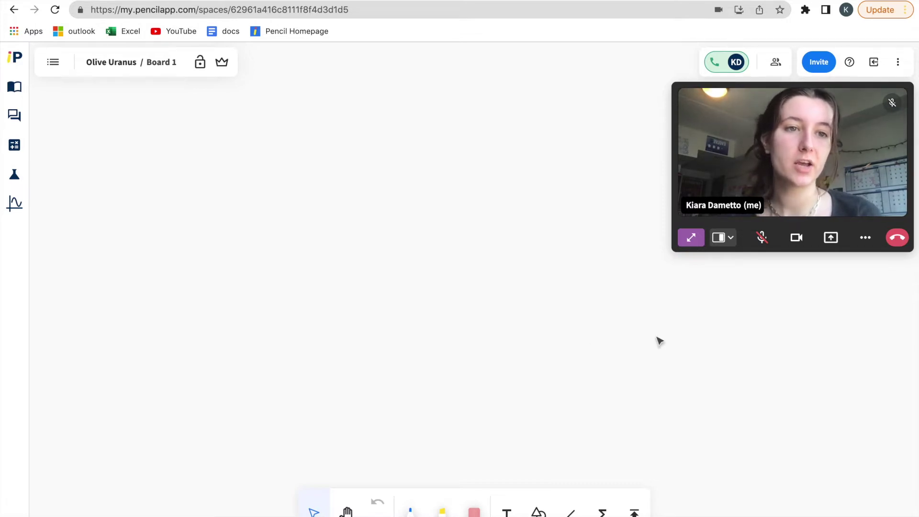
# Log out of Pencil from the space board via the three-dot menu and confirm
pyautogui.click(899, 63)
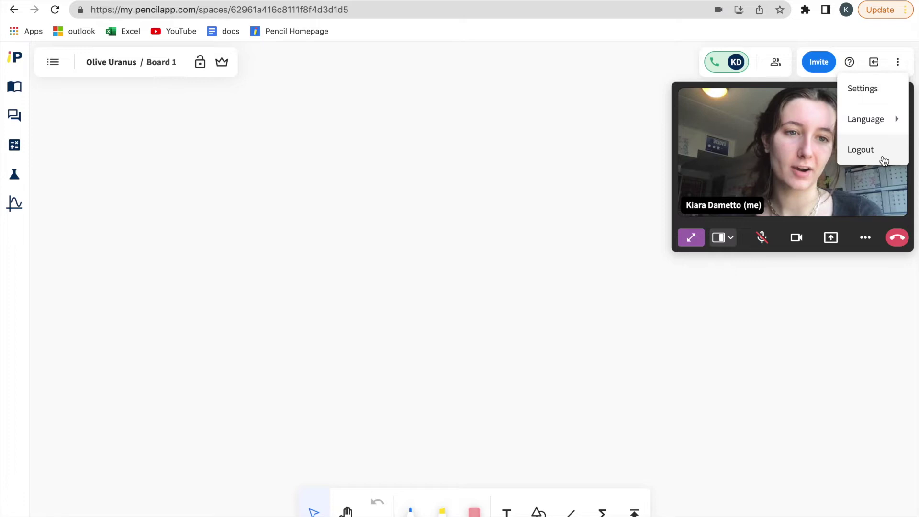
pyautogui.click(869, 150)
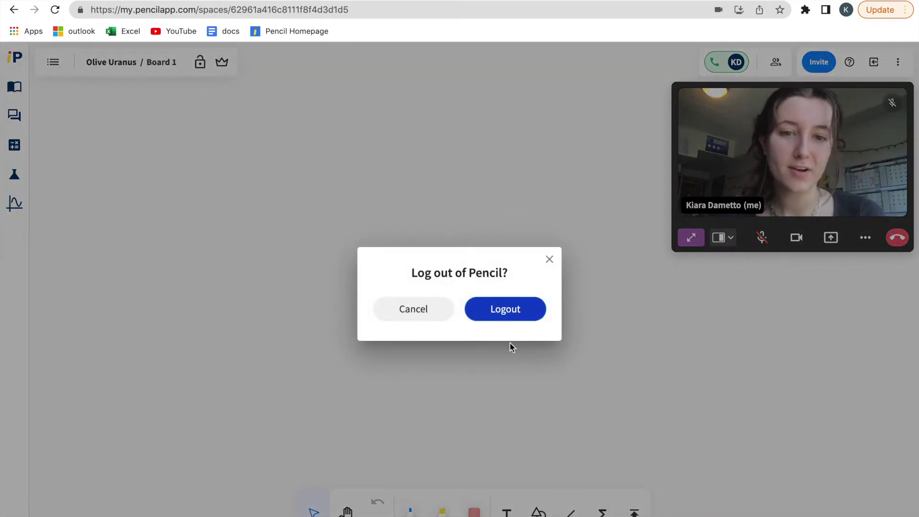
pyautogui.click(511, 317)
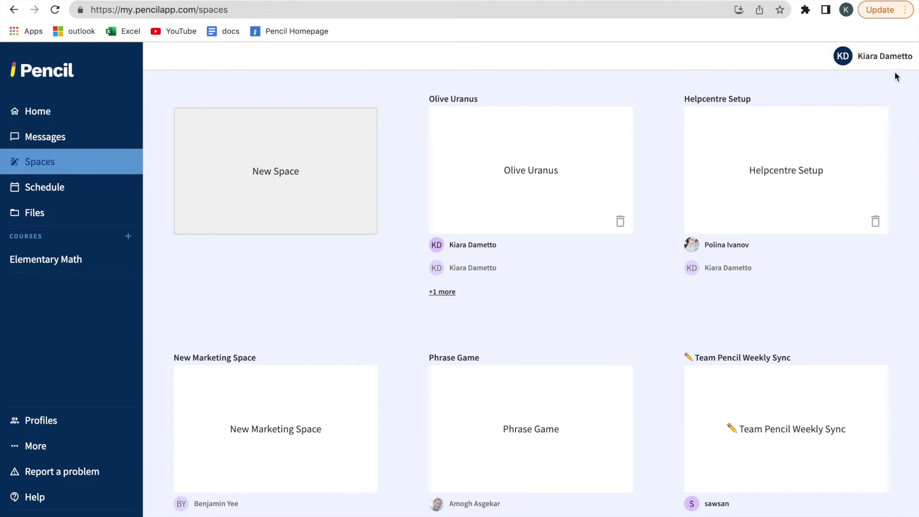
# Choose Logout from the account name menu on the Spaces page
pyautogui.click(892, 59)
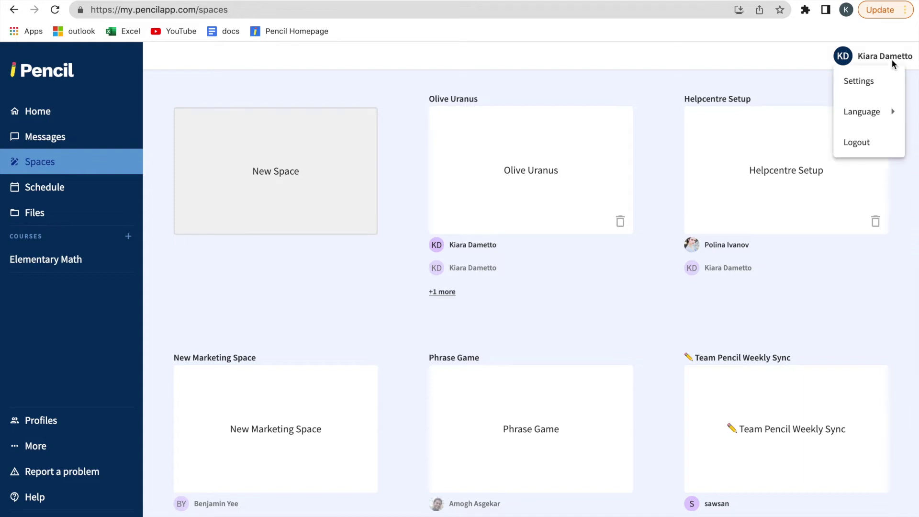
pyautogui.click(861, 143)
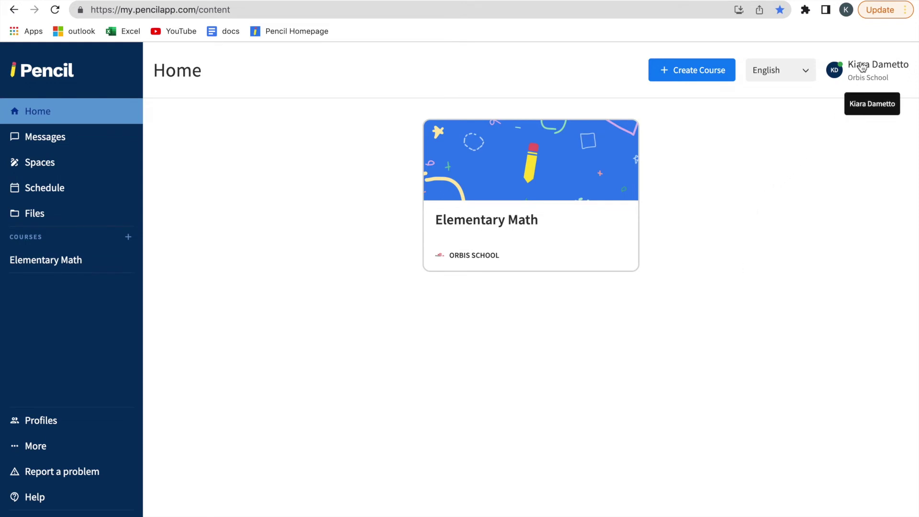
# Choose Logout from the profile name menu on the Home page to bring up the confirmation
pyautogui.click(861, 67)
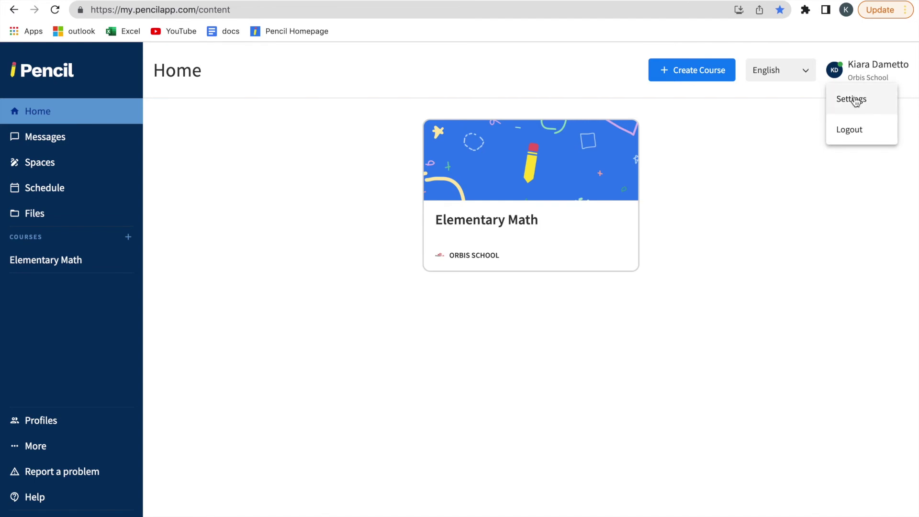
pyautogui.click(851, 131)
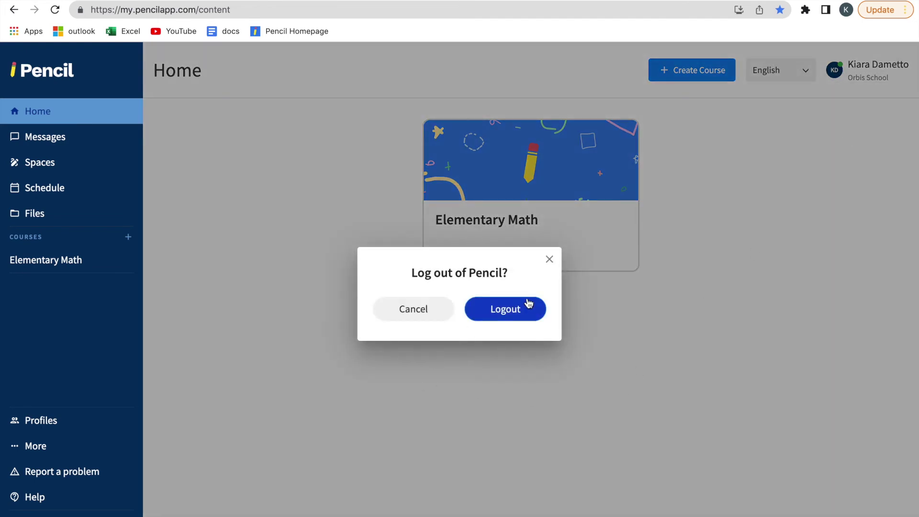